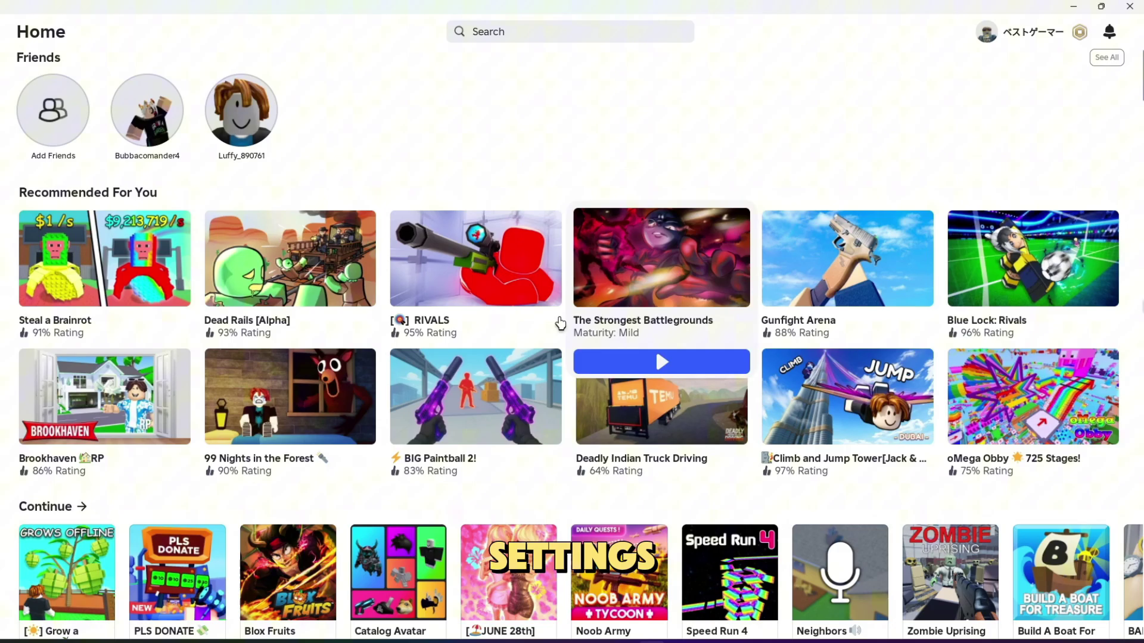
pyautogui.scroll(-5, 495, 319)
pyautogui.scroll(5, 495, 318)
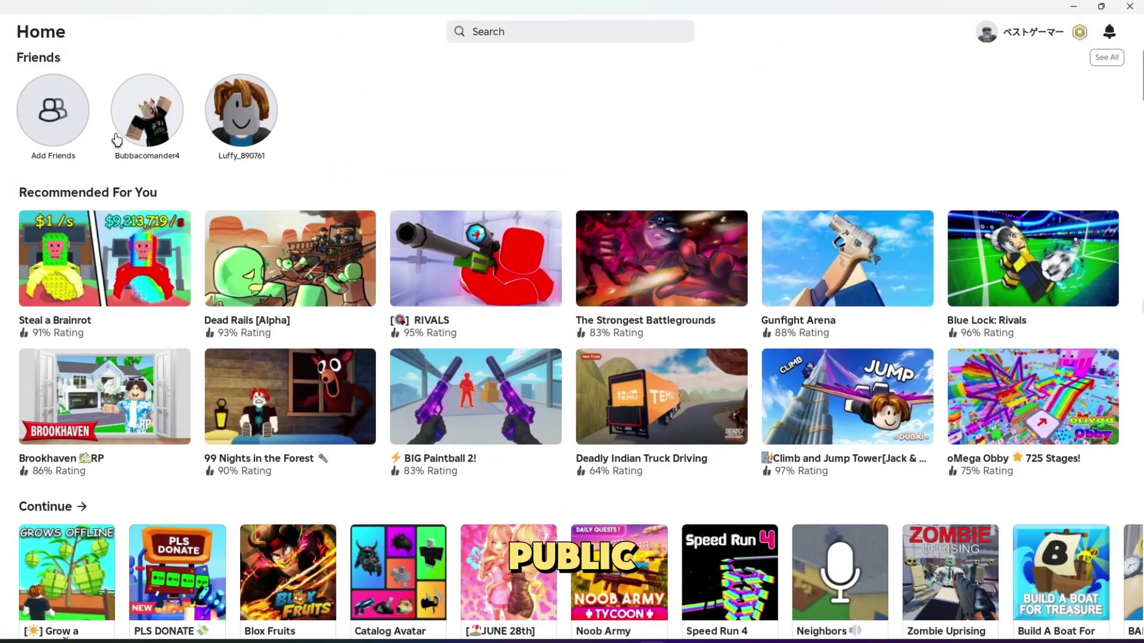
# - Open the Steal a Brainrot game page from the Roblox Home page and view its stats
pyautogui.click(99, 244)
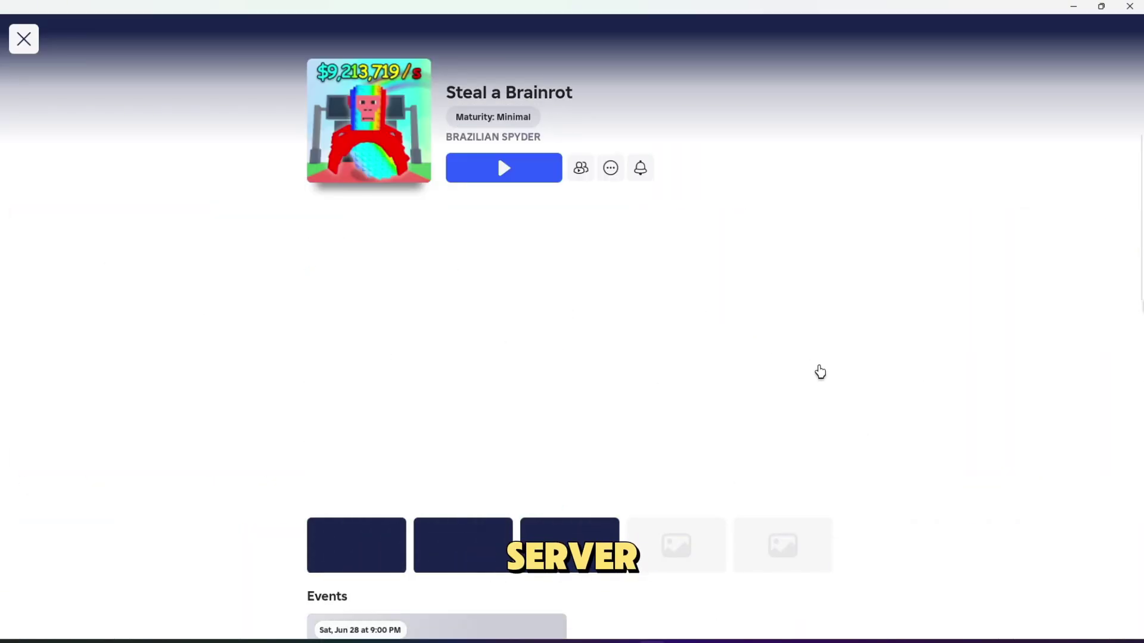
pyautogui.scroll(-4, 817, 373)
pyautogui.scroll(-4, 819, 371)
pyautogui.scroll(-3, 819, 371)
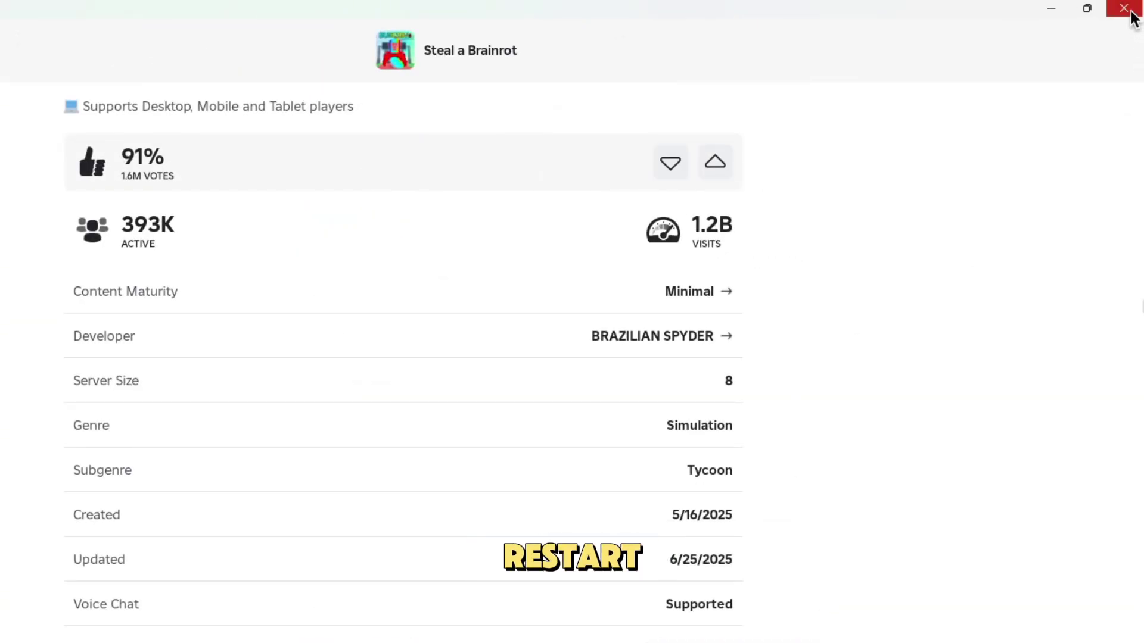
# - Exit Roblox, check the hidden tray icons, and run a Windows search for Roblox
pyautogui.click(1129, 13)
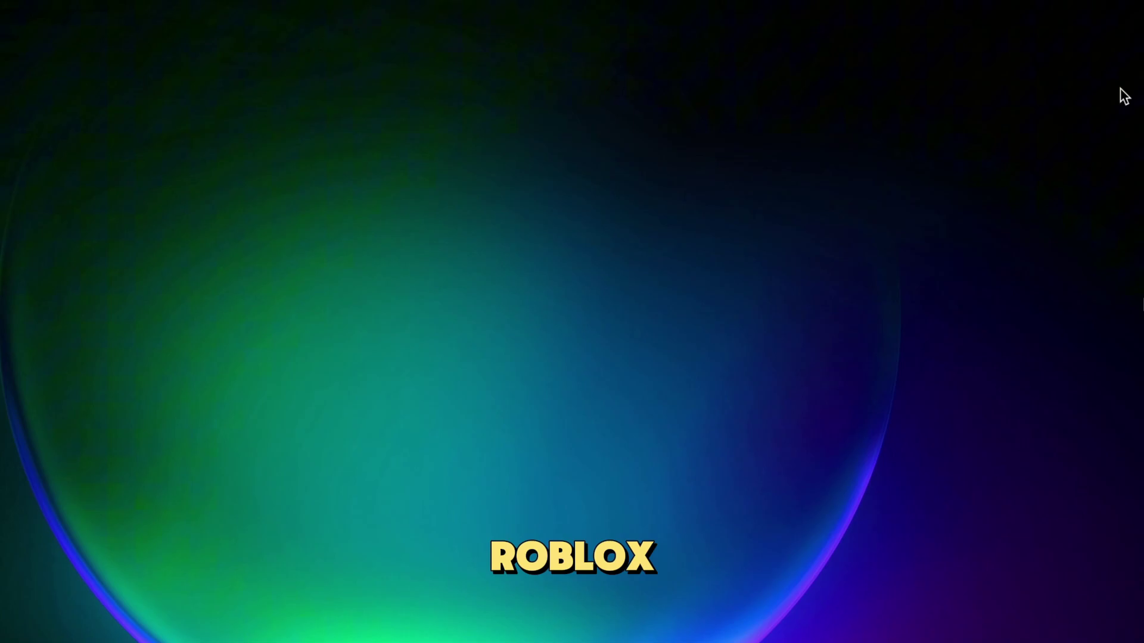
pyautogui.click(986, 630)
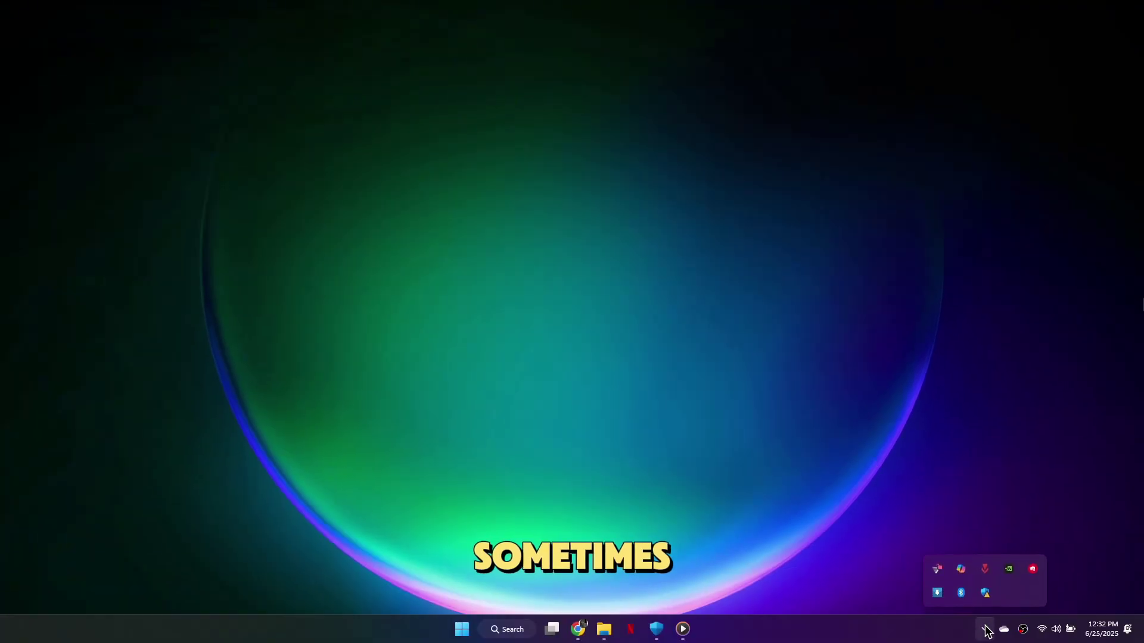
pyautogui.click(986, 629)
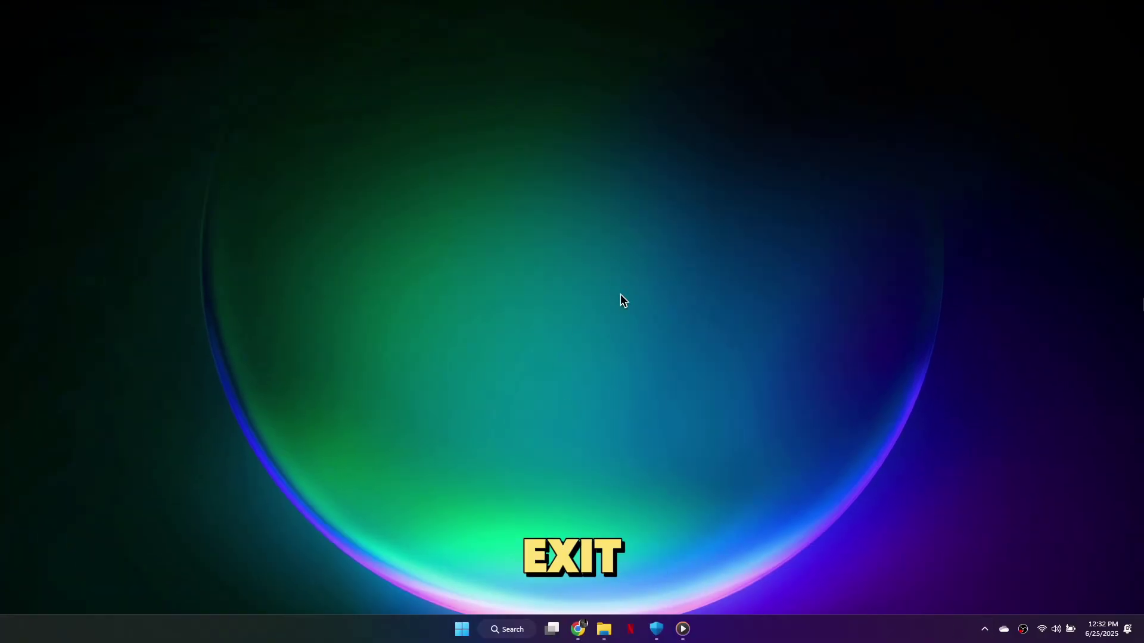
pyautogui.click(507, 629)
pyautogui.write('robl')
pyautogui.press('Return')
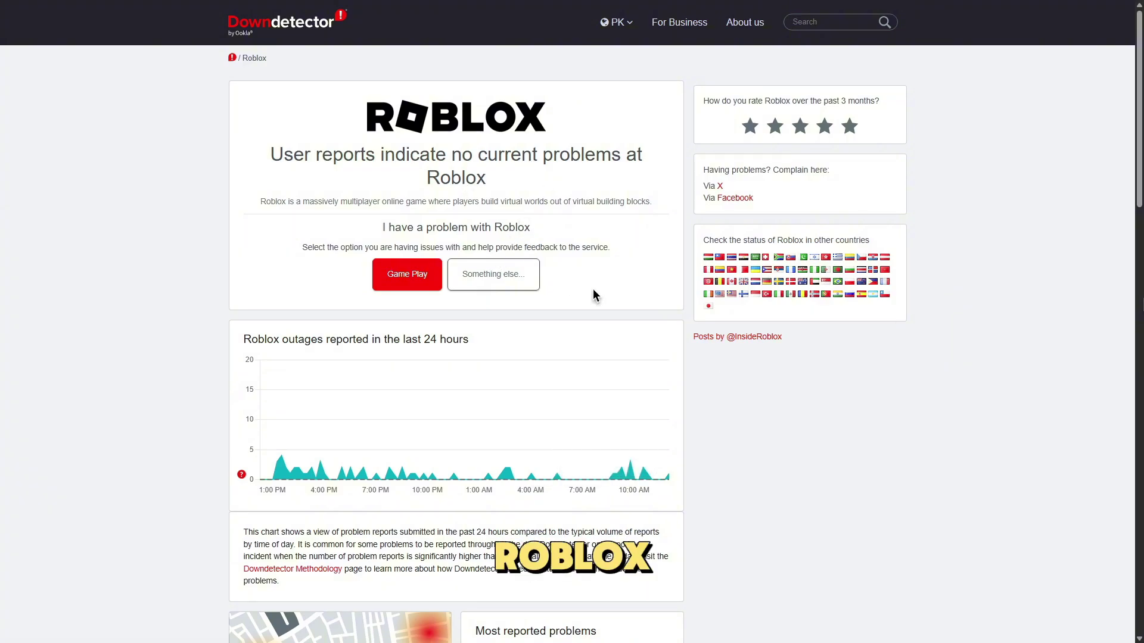
pyautogui.scroll(-3, 681, 299)
pyautogui.scroll(3, 681, 299)
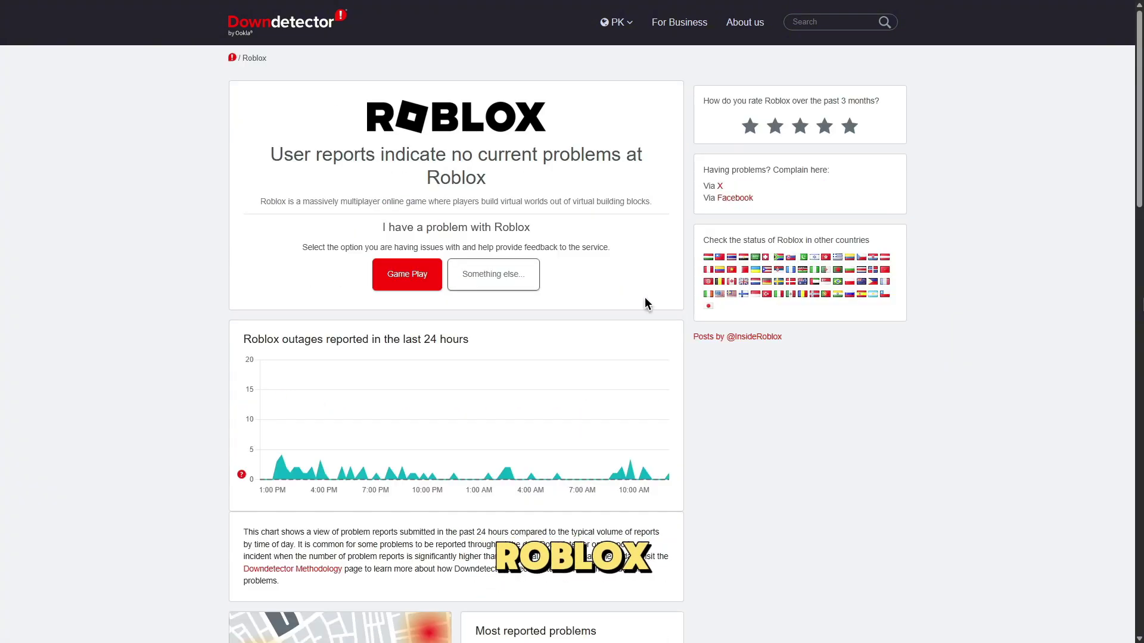
pyautogui.moveTo(268, 154); pyautogui.dragTo(543, 170)
pyautogui.click(582, 170)
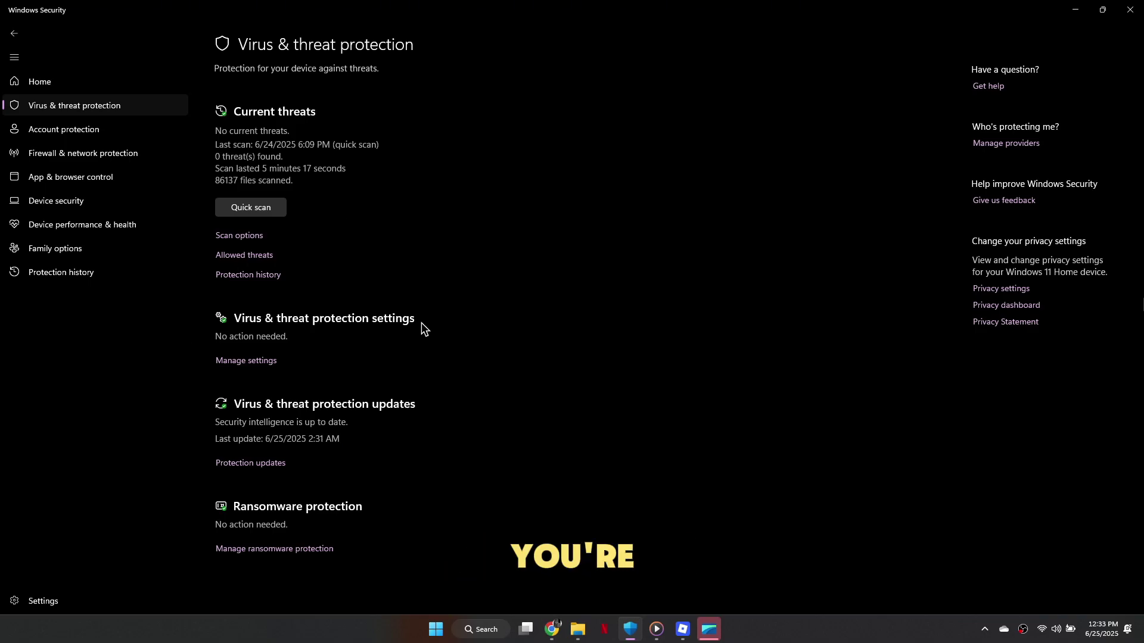
# - Open Virus & threat protection's Manage settings and its Add or remove exclusions list
pyautogui.click(272, 364)
pyautogui.scroll(-1, 386, 309)
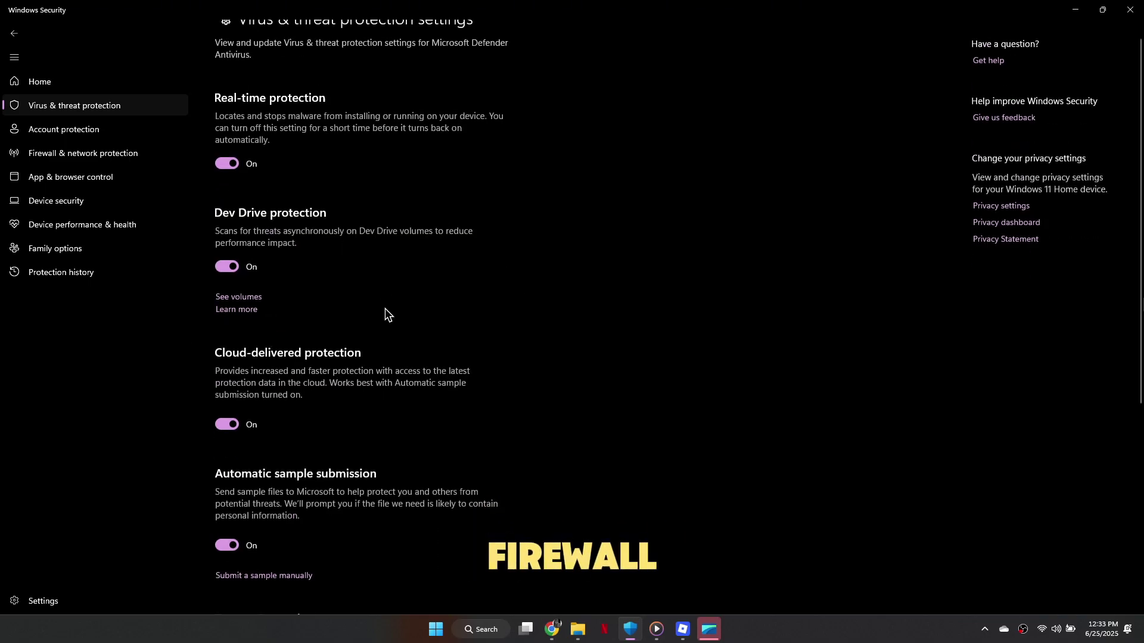
pyautogui.scroll(-4, 383, 310)
pyautogui.click(286, 578)
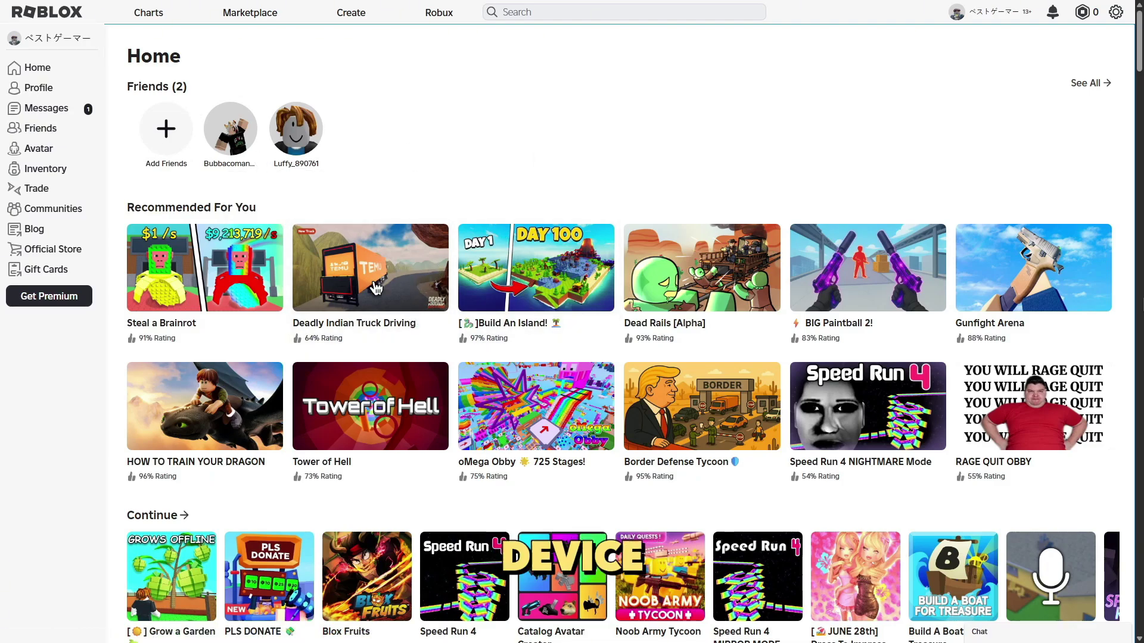
pyautogui.scroll(-3, 469, 290)
pyautogui.scroll(3, 692, 337)
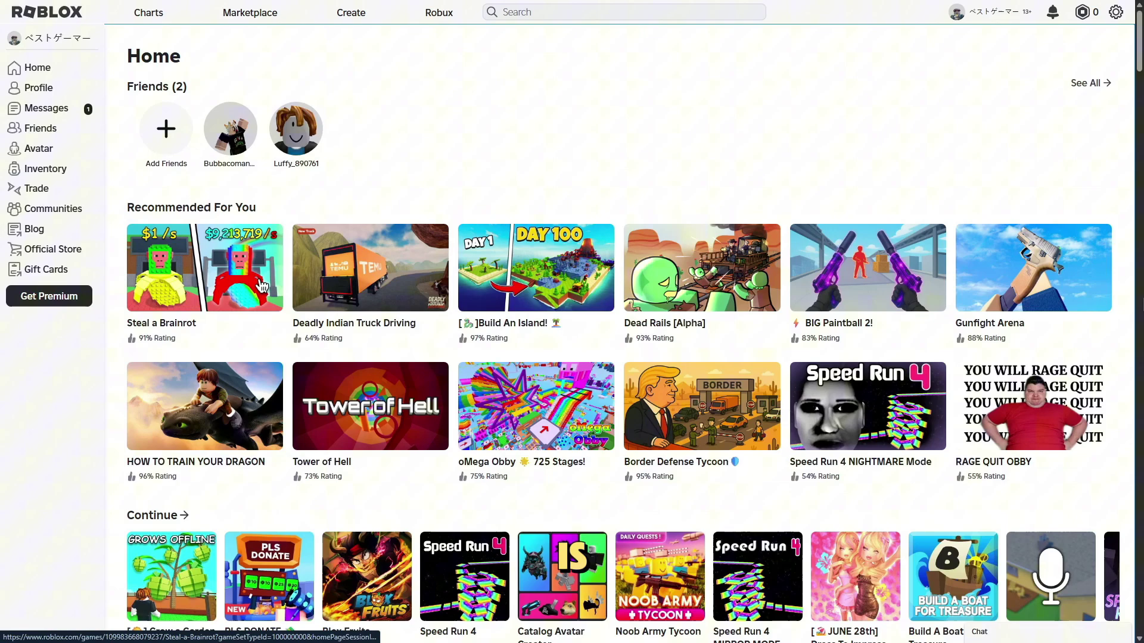
# - Open the Deadly Indian Truck Driving game page from the Roblox website Home page
pyautogui.click(334, 300)
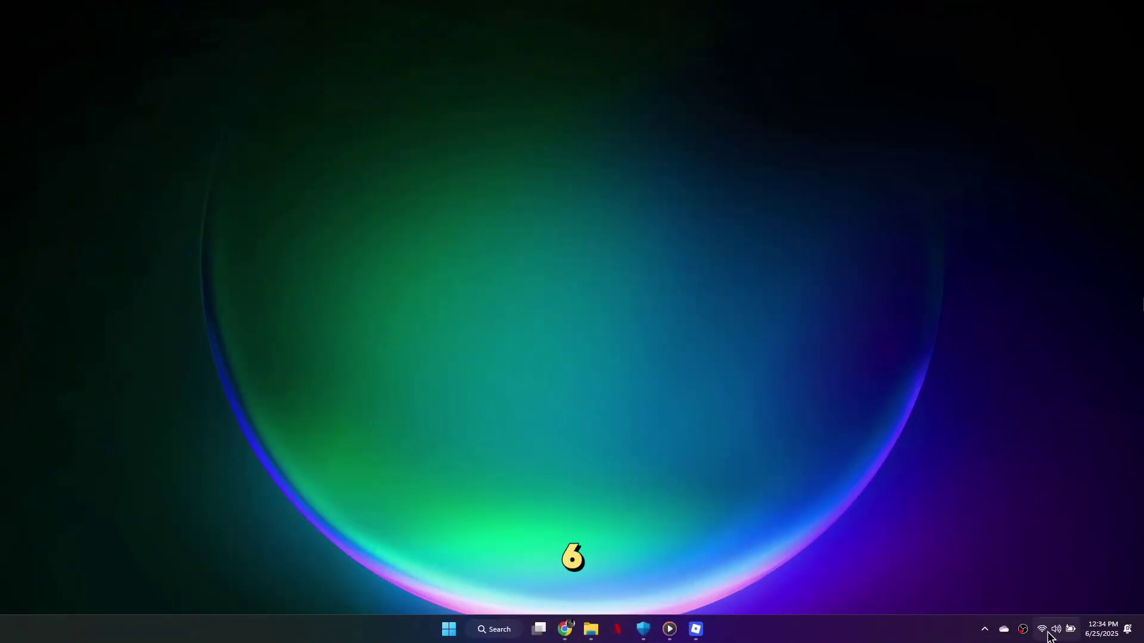
# - Open the taskbar network quick settings and expand the Wi-Fi network list
pyautogui.click(1047, 631)
pyautogui.click(978, 405)
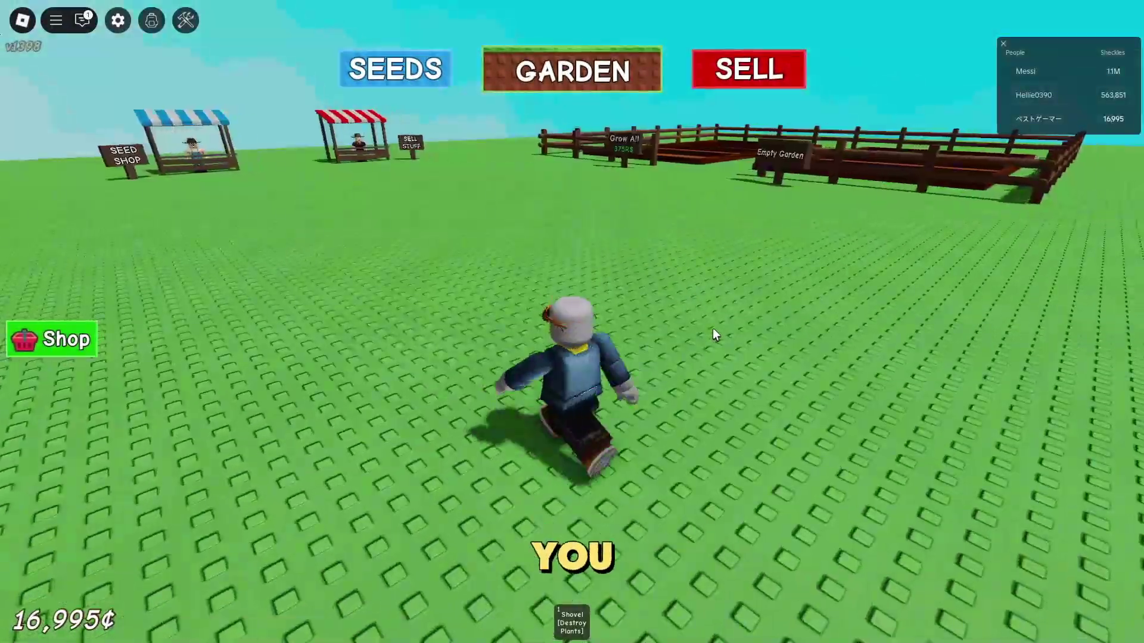
# - Walk the avatar into the strawberry plot and harvest strawberries while moving around it
pyautogui.press('w')
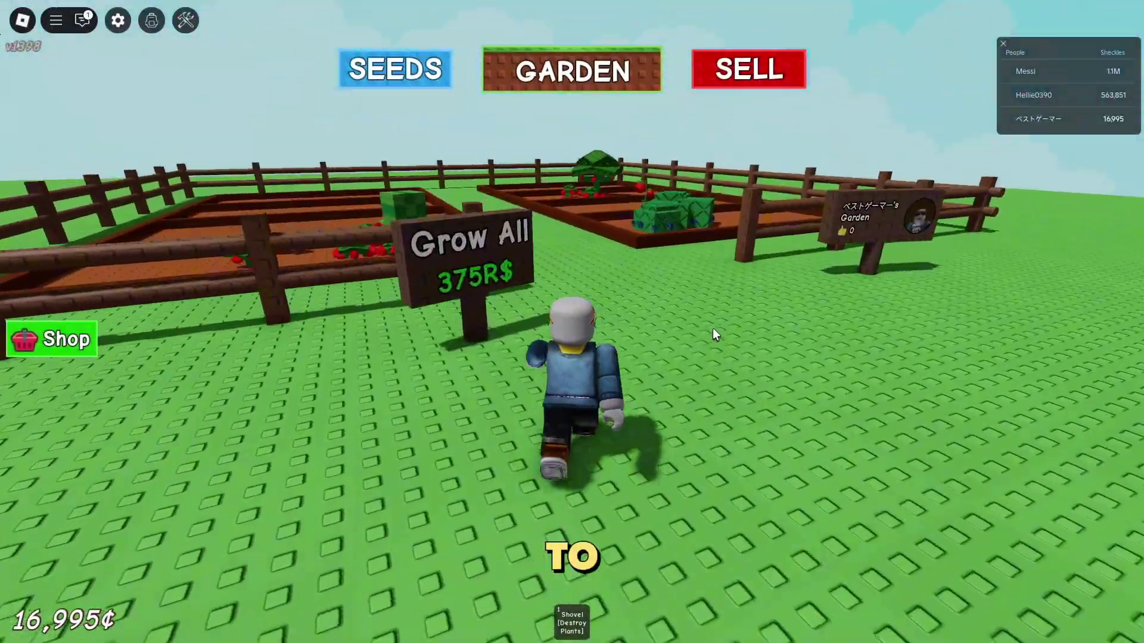
pyautogui.press('w')
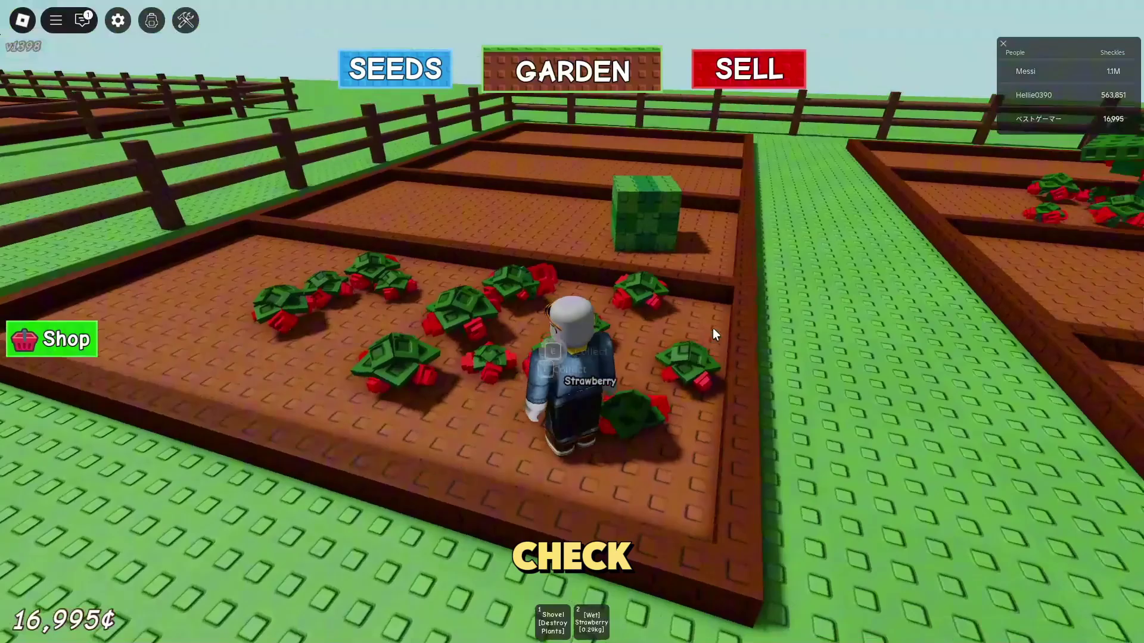
pyautogui.press('e')
pyautogui.press('e')
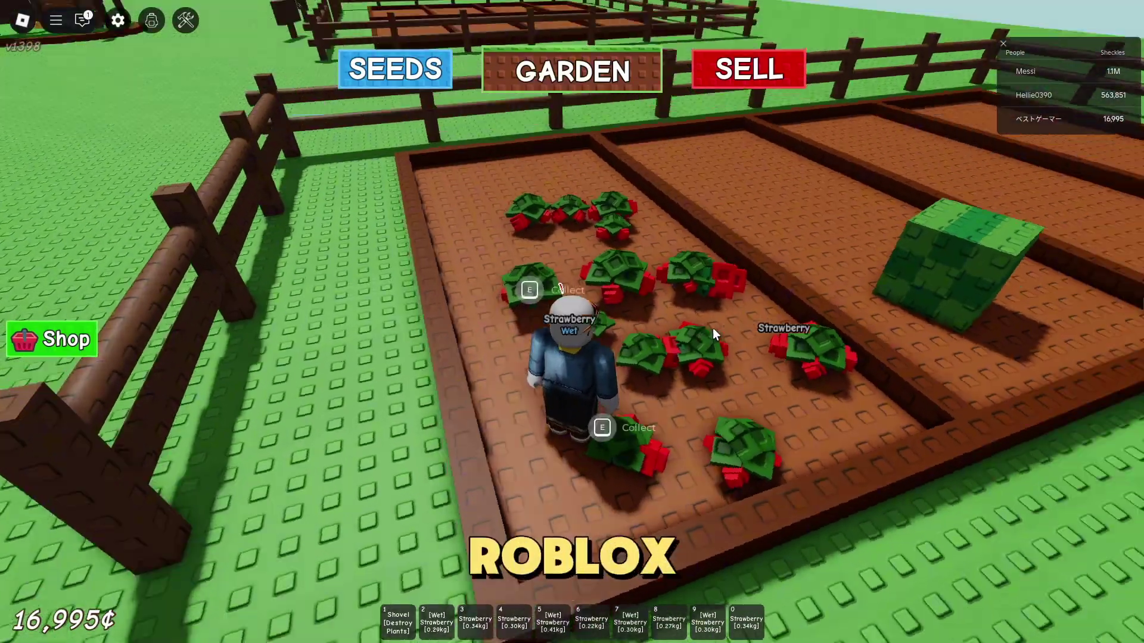
pyautogui.press('e')
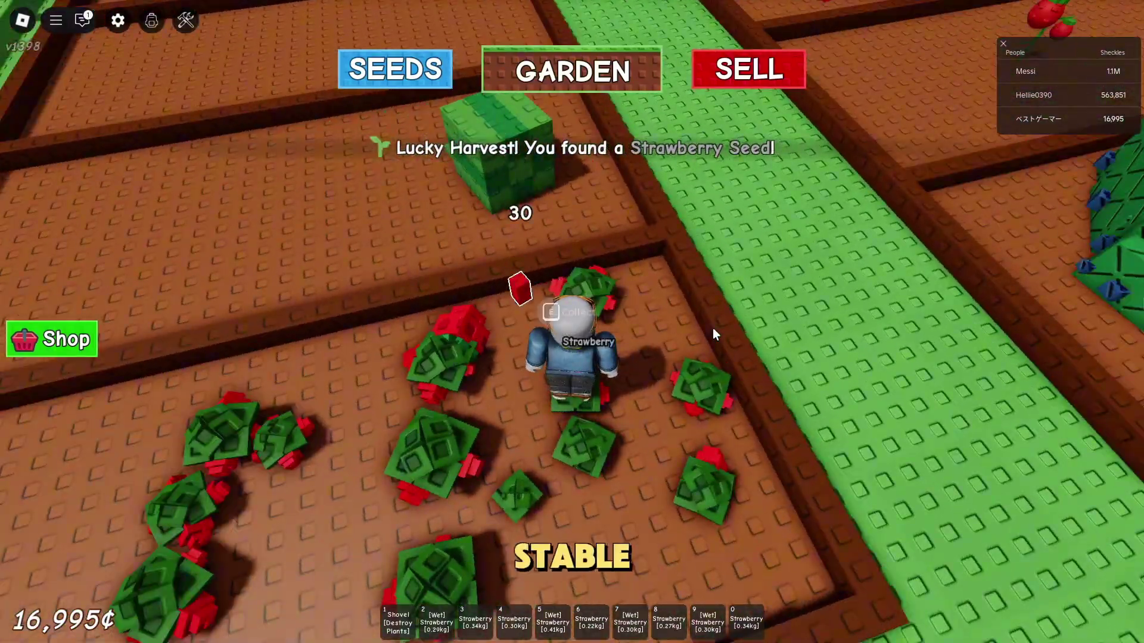
pyautogui.press('Left')
pyautogui.press('Left')
pyautogui.press('Left')
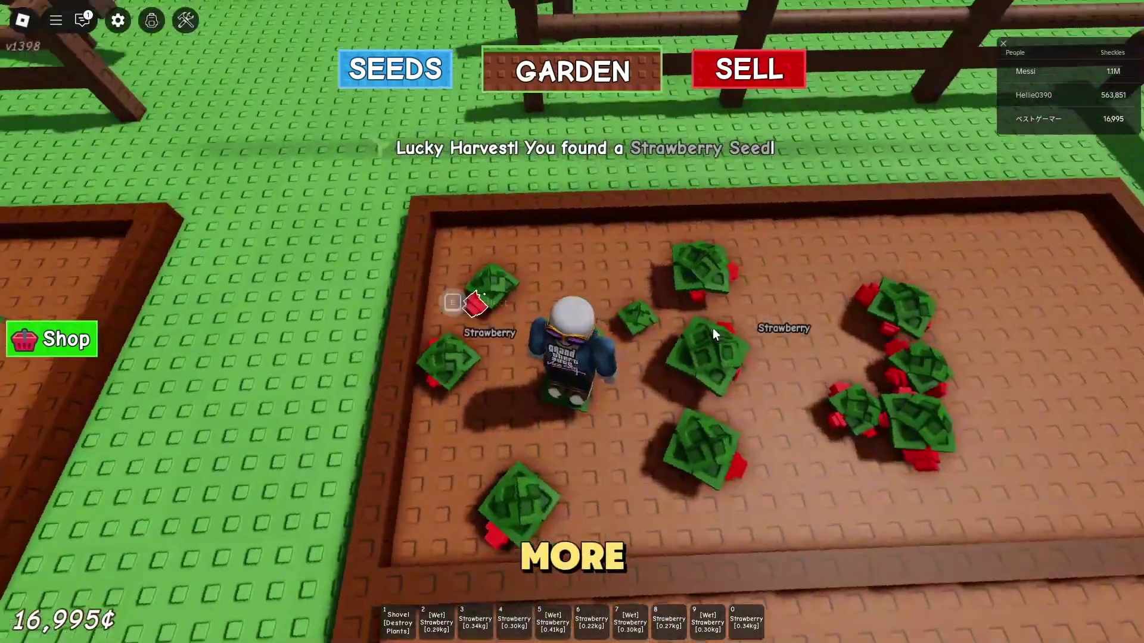
pyautogui.press('Right')
pyautogui.press('Right')
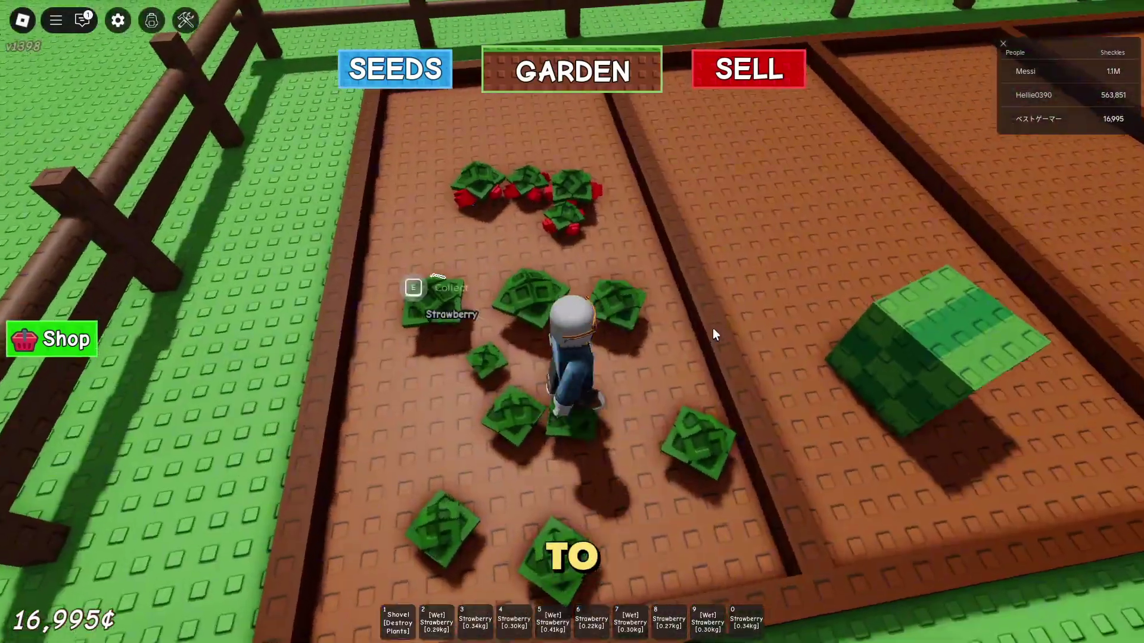